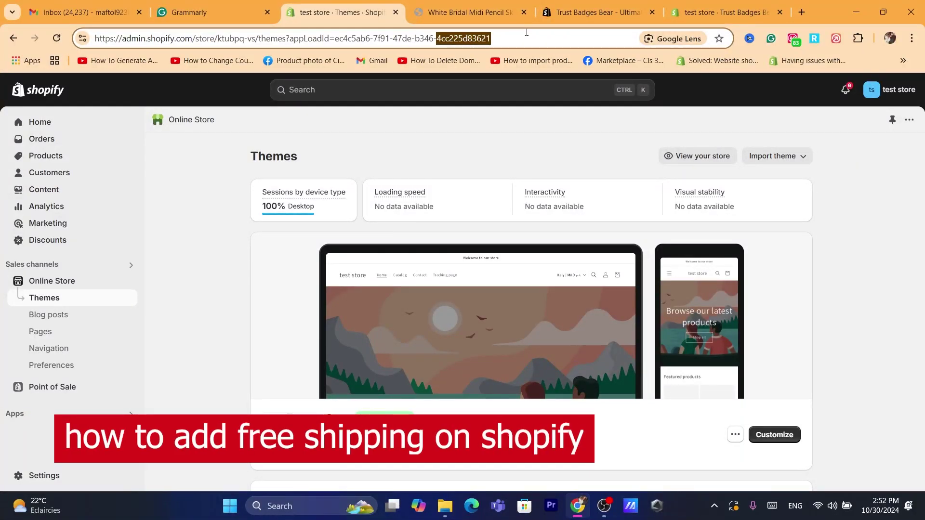
Paste a free-shipping search into the address bar, then dismiss the suggestions
{"action": "type", "text": "how to add free shipping on shopify *set up free shipping*"}
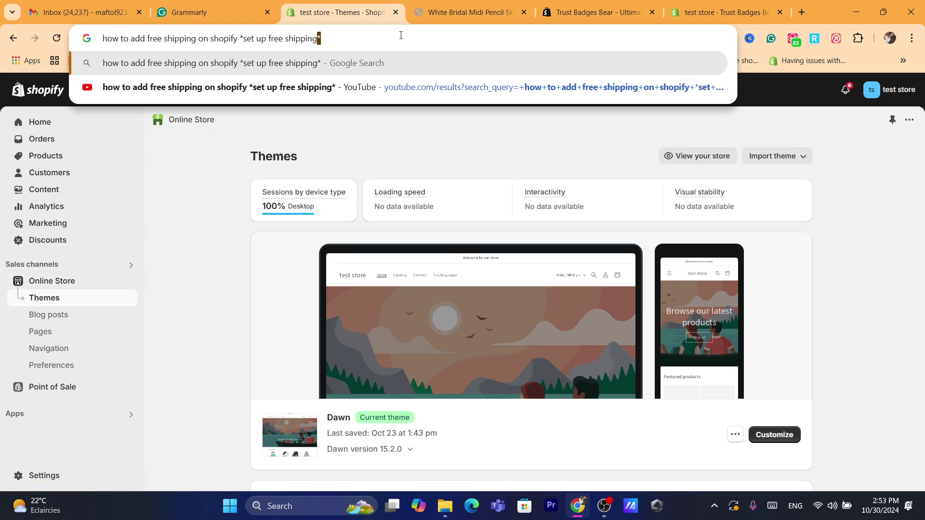
{"action": "key", "text": "ctrl+a"}
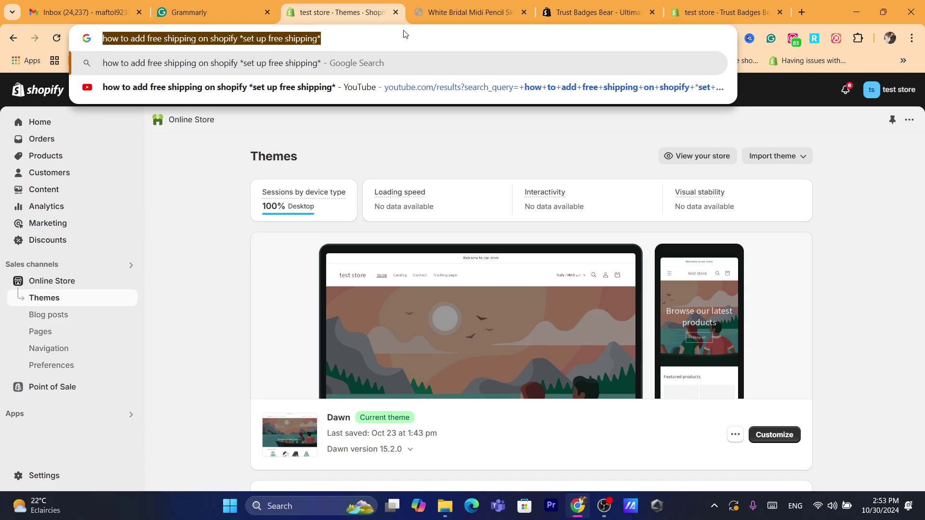
{"action": "left_click", "coordinate": [209, 272]}
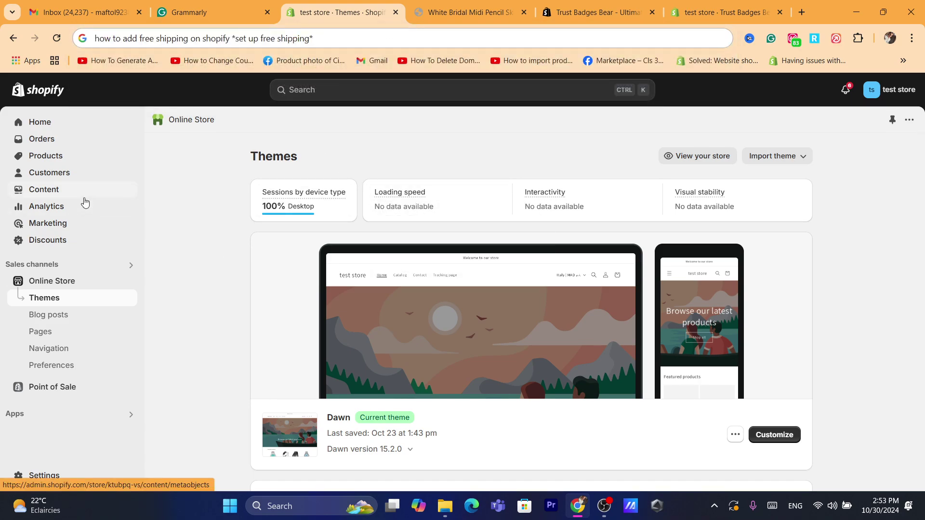
Visit the Home dashboard, then bring up Settings on the General store details page
{"action": "left_click", "coordinate": [36, 121]}
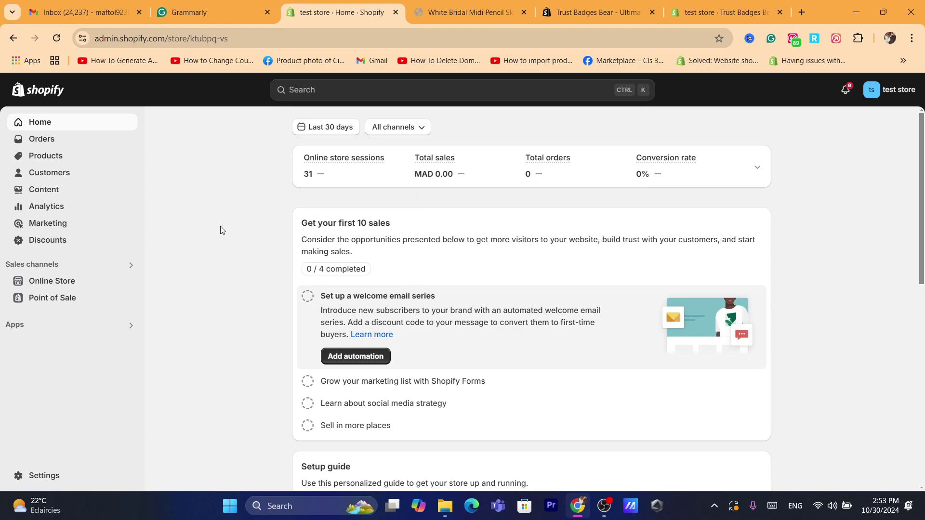
{"action": "left_click", "coordinate": [345, 27]}
{"action": "type", "text": "shopify.com"}
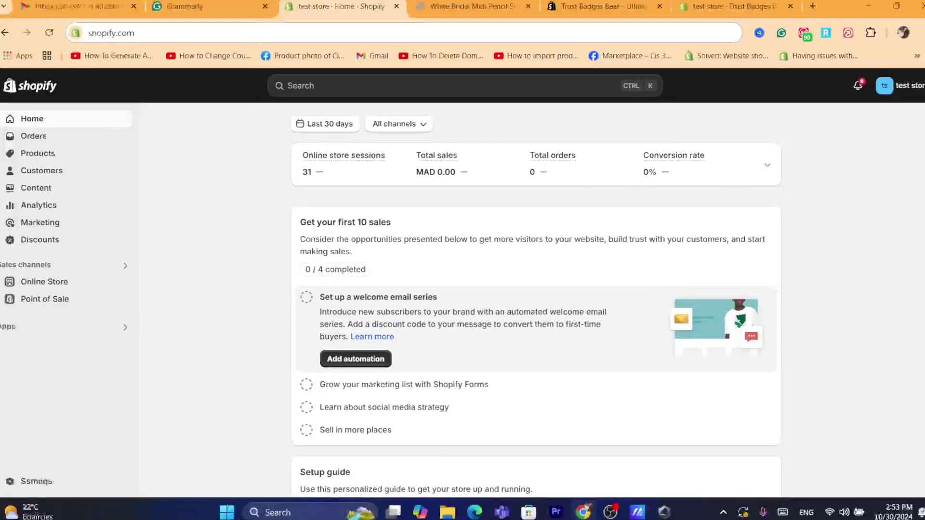
{"action": "left_click", "coordinate": [36, 474]}
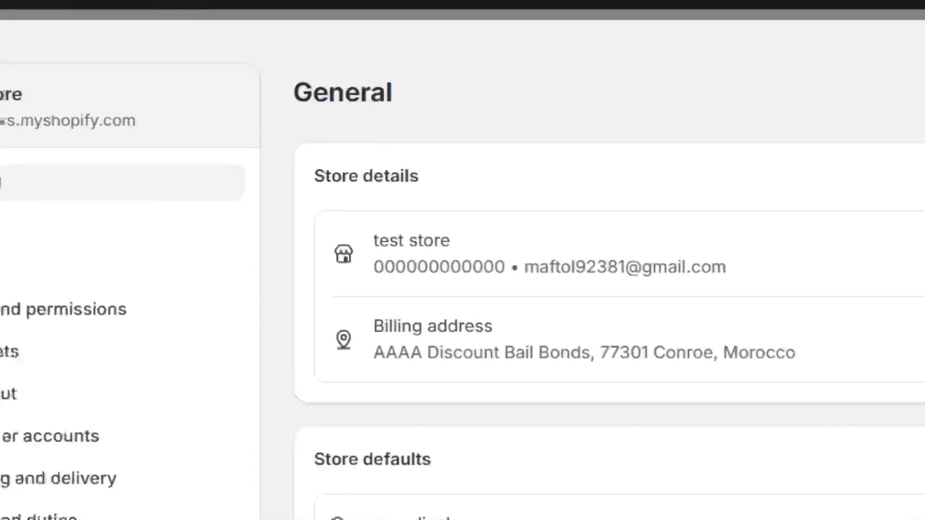
{"action": "left_click", "coordinate": [338, 42]}
{"action": "type", "text": "S"}
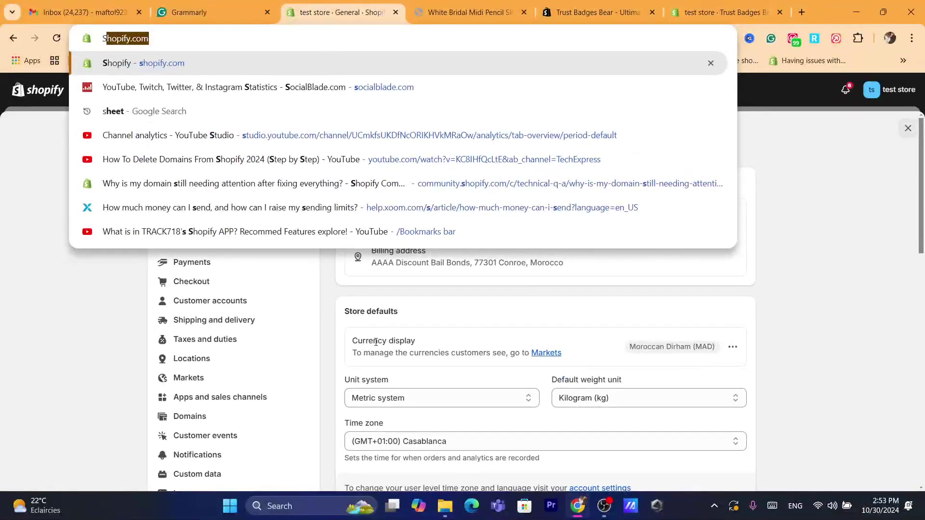
{"action": "left_click", "coordinate": [329, 310]}
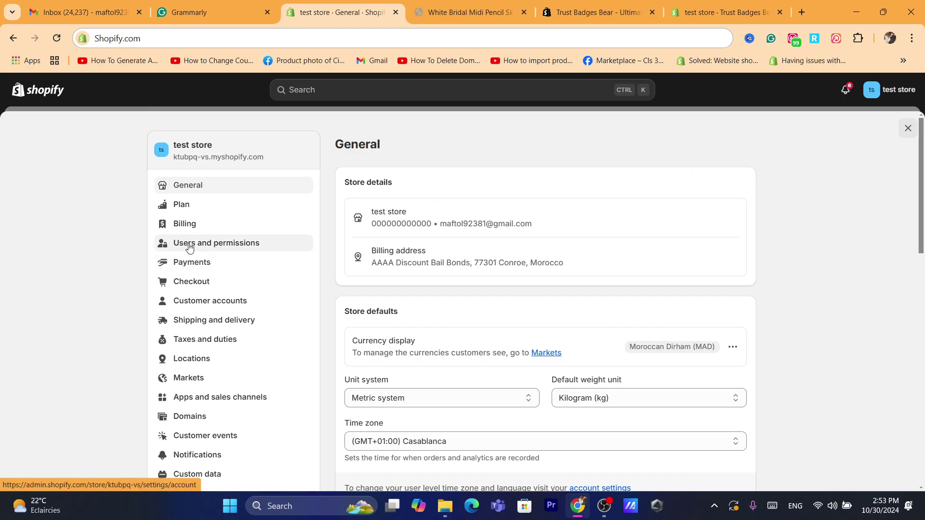
Go to Shipping and delivery and the General profile with its Morocco zone
{"action": "left_click", "coordinate": [184, 322]}
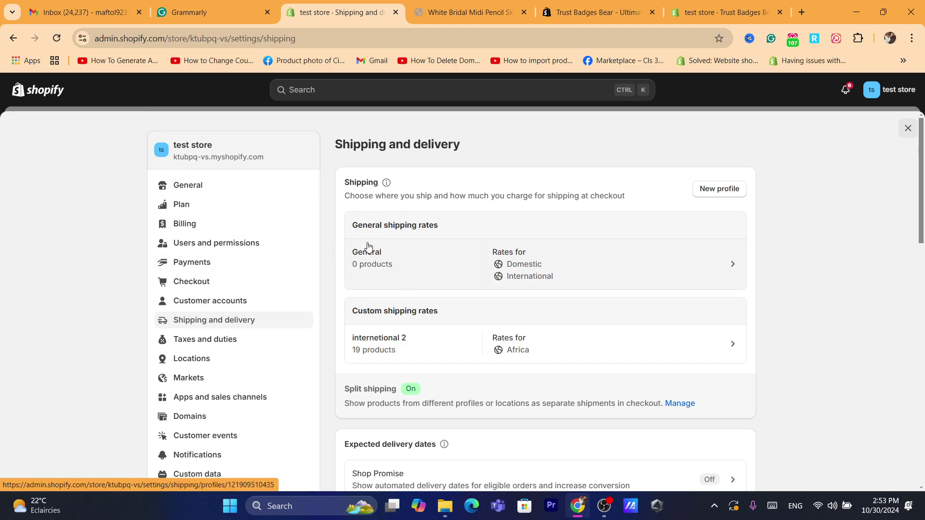
{"action": "left_click", "coordinate": [369, 246]}
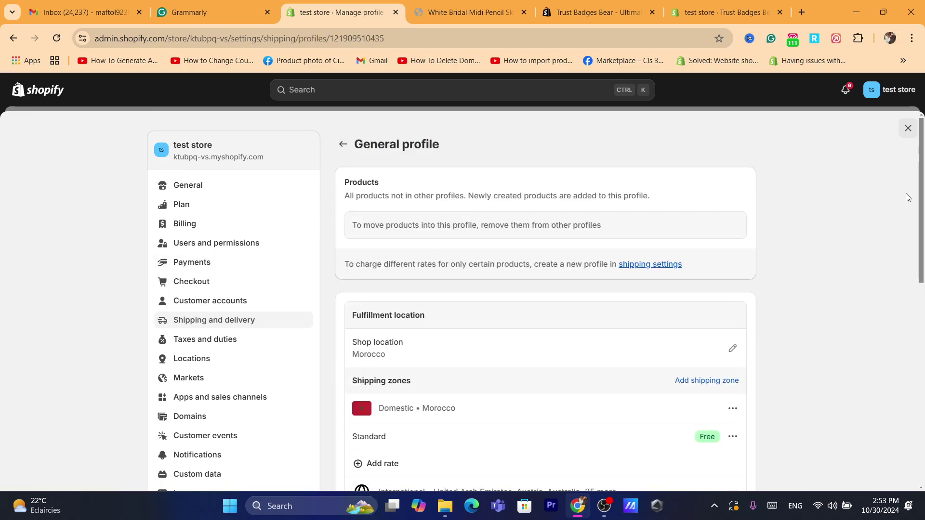
{"action": "left_click", "coordinate": [490, 42]}
{"action": "type", "text": "s"}
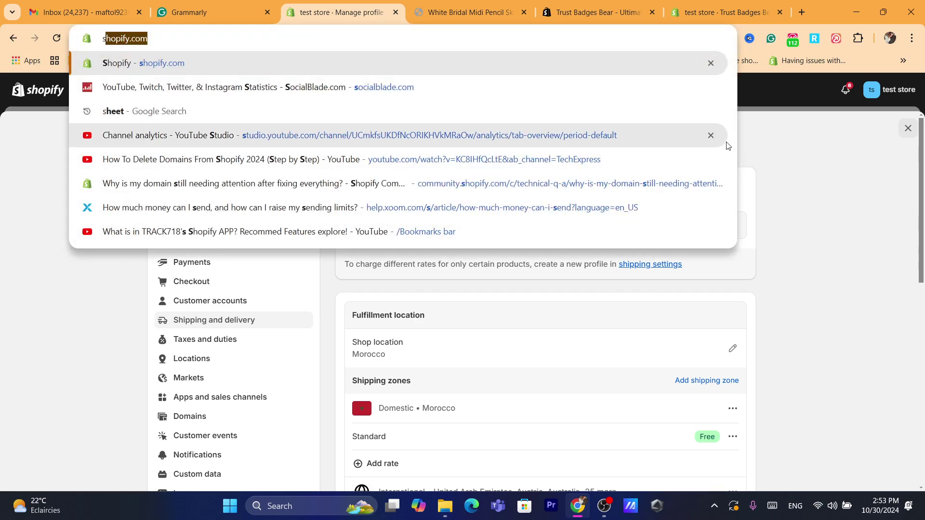
{"action": "left_click", "coordinate": [690, 132]}
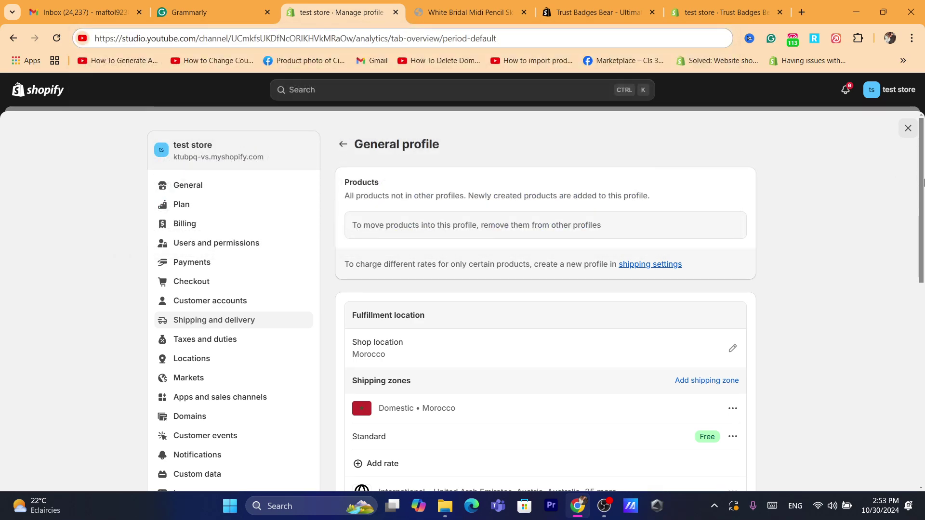
Review the Domestic • Morocco zone and show the free Standard rate's options menu
{"action": "left_click_drag", "start_coordinate": [922, 183], "coordinate": [922, 202]}
{"action": "scroll", "coordinate": [359, 270], "scroll_direction": "down", "scroll_amount": 2}
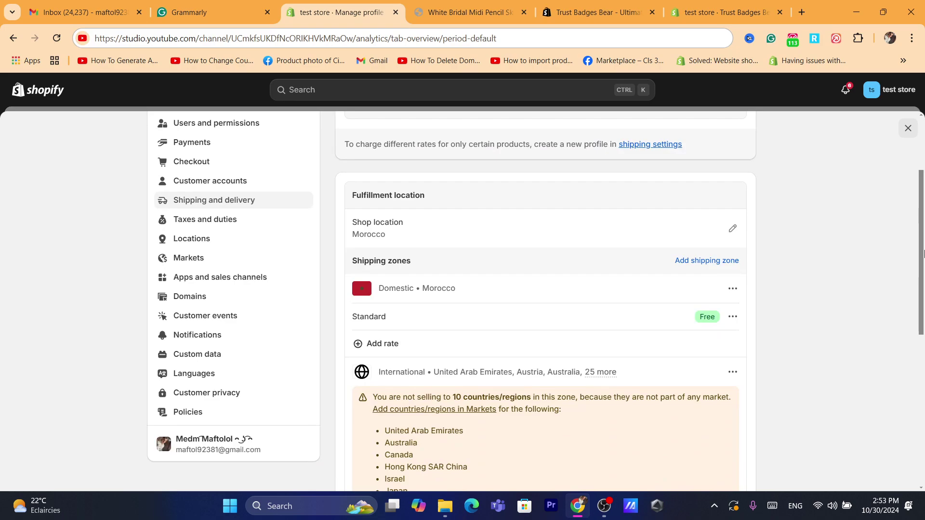
{"action": "scroll", "coordinate": [377, 211], "scroll_direction": "down", "scroll_amount": 2}
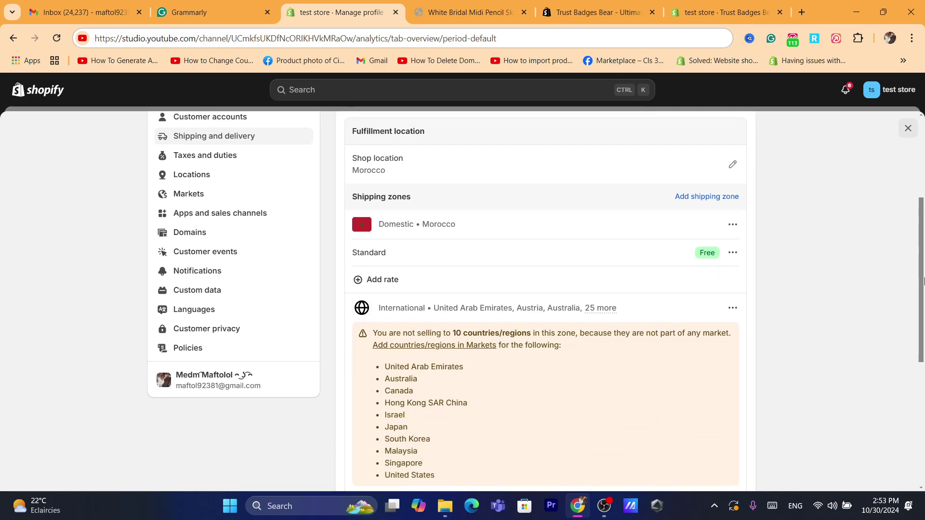
{"action": "double_click", "coordinate": [381, 227]}
{"action": "triple_click", "coordinate": [401, 224]}
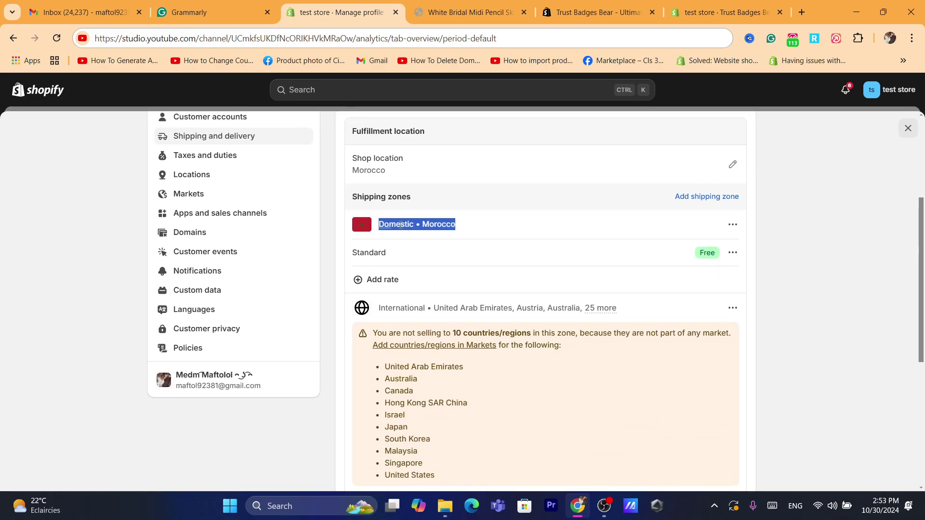
{"action": "double_click", "coordinate": [394, 224]}
{"action": "triple_click", "coordinate": [394, 225]}
{"action": "left_click", "coordinate": [366, 253]}
{"action": "double_click", "coordinate": [367, 254]}
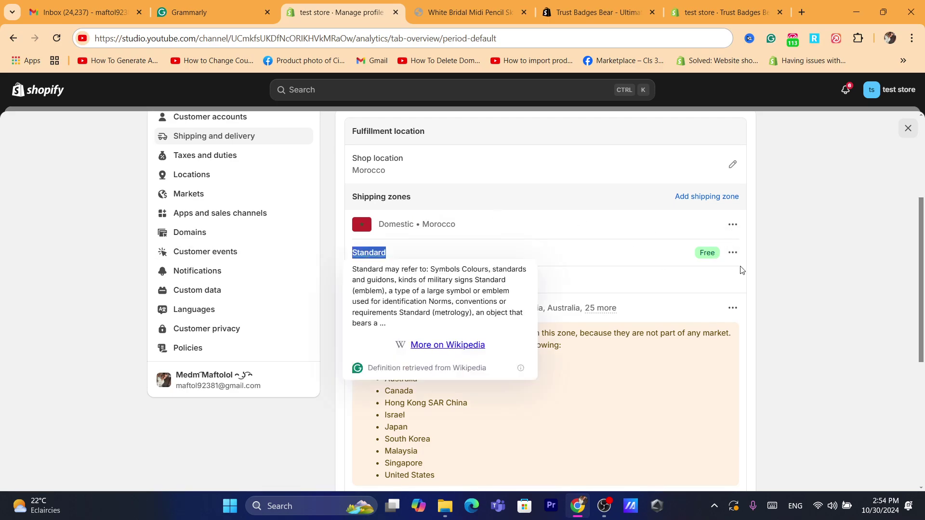
{"action": "double_click", "coordinate": [705, 254]}
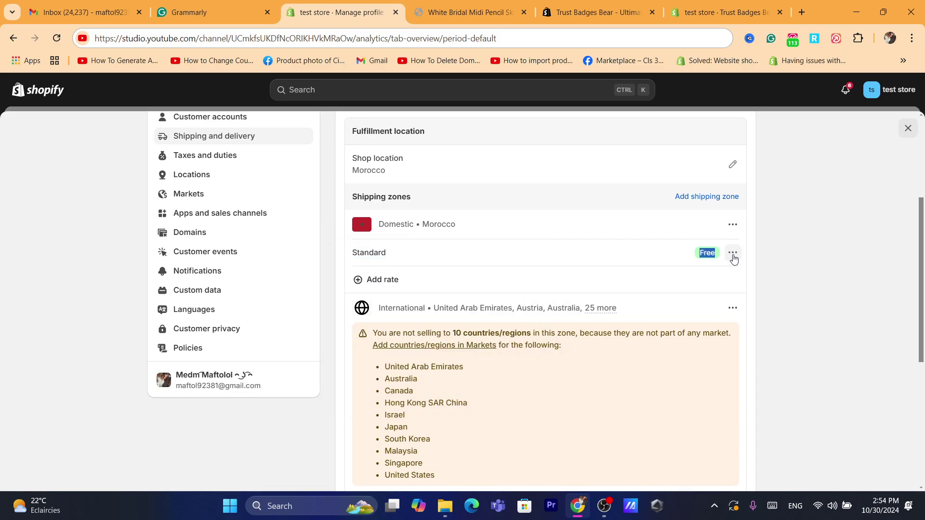
{"action": "left_click", "coordinate": [733, 254]}
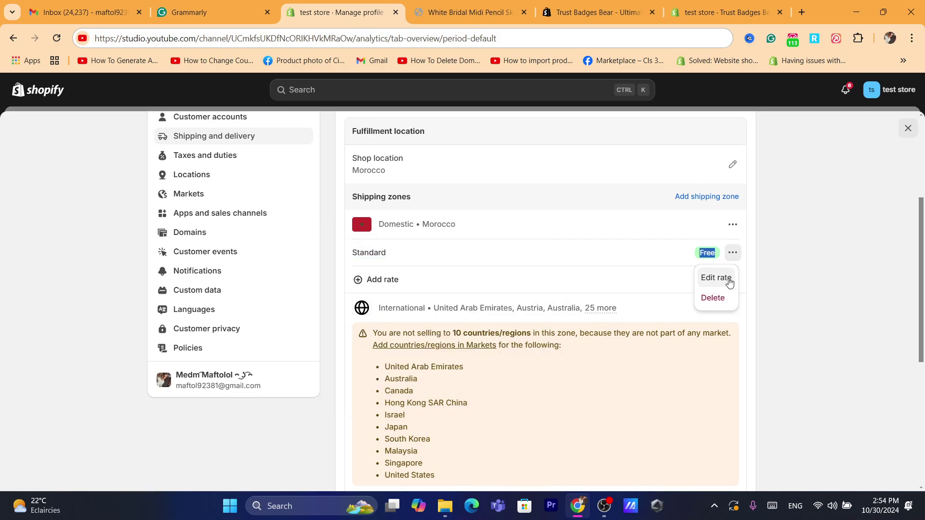
Keep the Domestic Standard rate at price 0.00 and save the General profile
{"action": "left_click", "coordinate": [702, 276]}
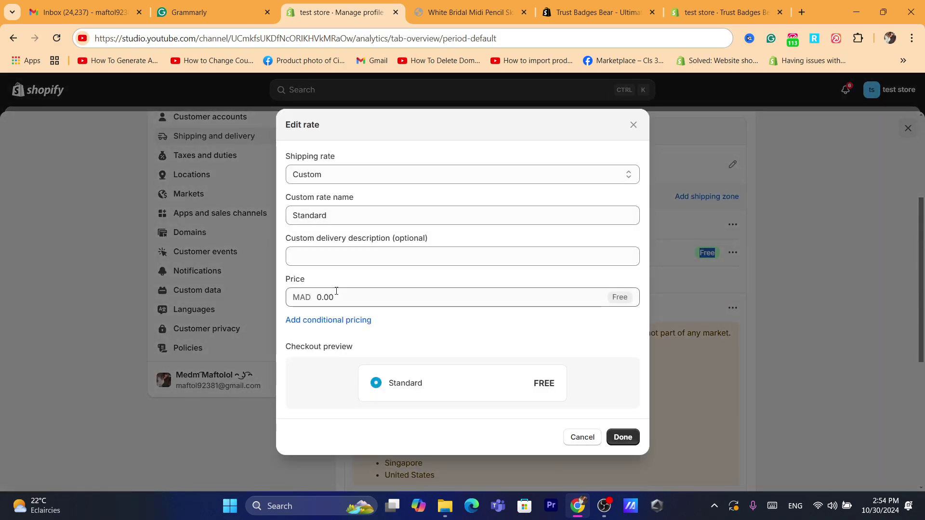
{"action": "double_click", "coordinate": [333, 295]}
{"action": "type", "text": "0.00"}
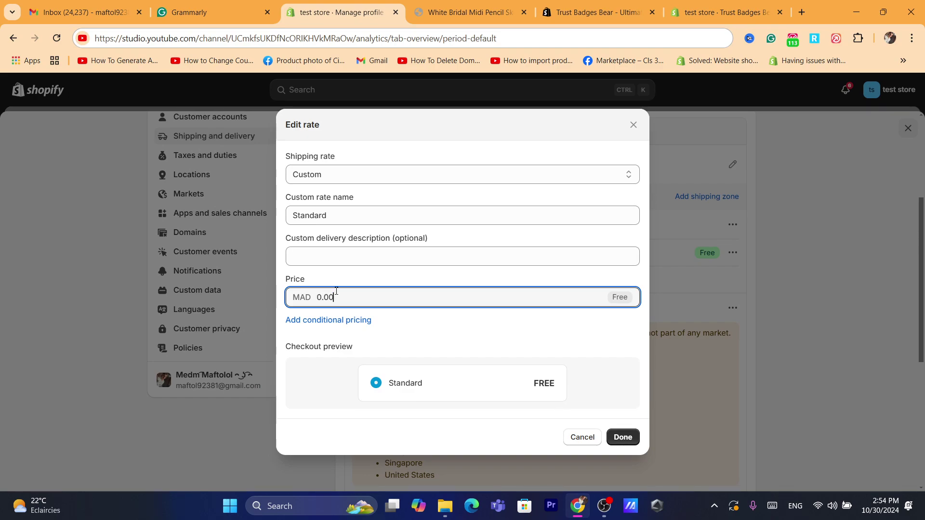
{"action": "double_click", "coordinate": [318, 216]}
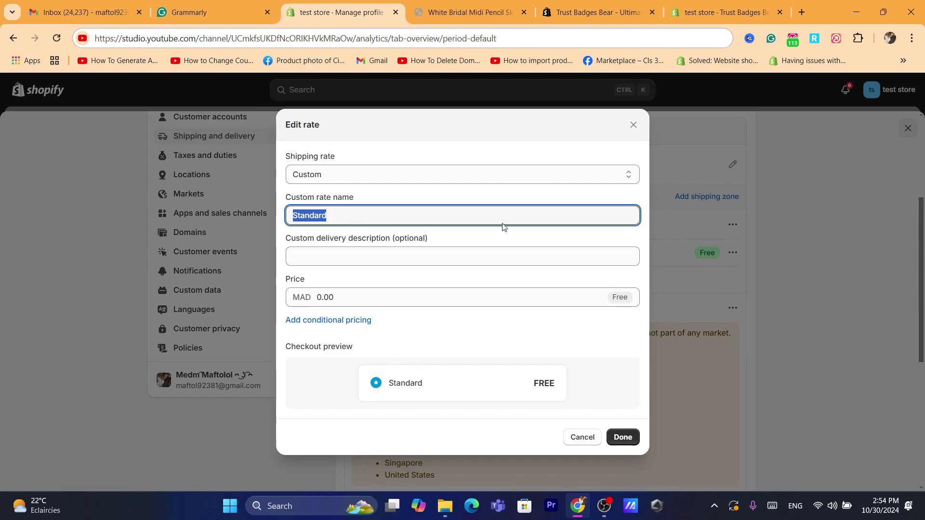
{"action": "left_click", "coordinate": [430, 258]}
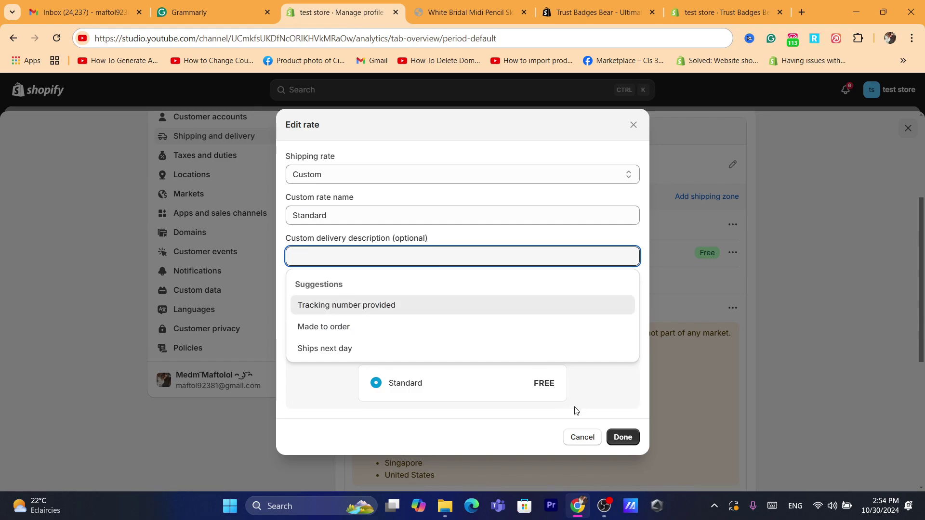
{"action": "left_click", "coordinate": [626, 385]}
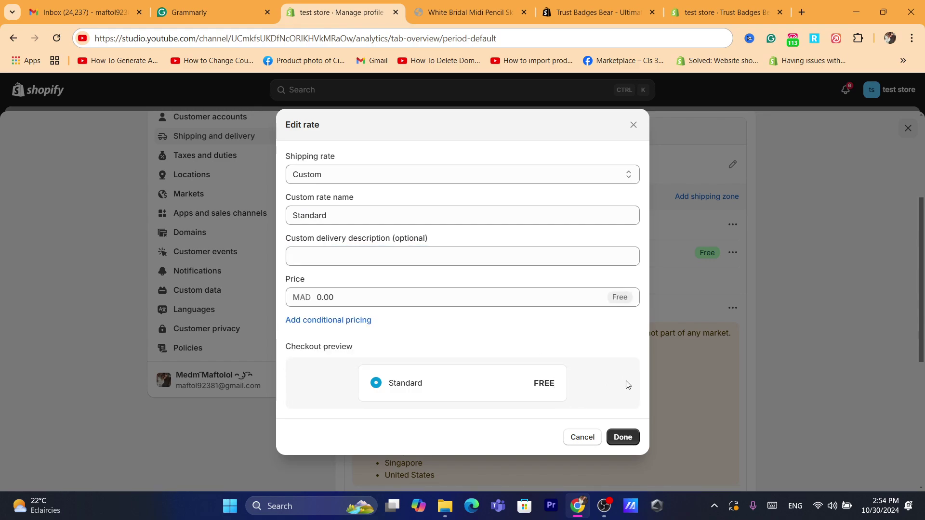
{"action": "left_click", "coordinate": [626, 432]}
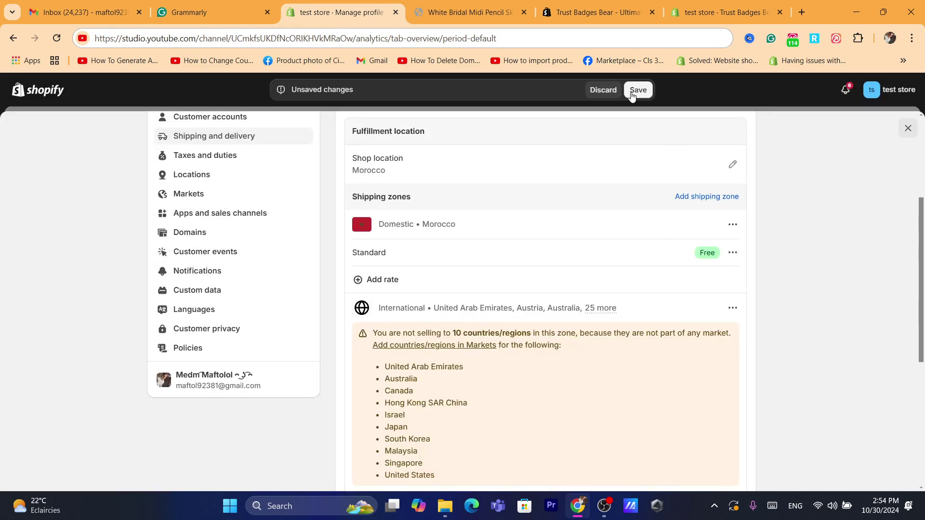
{"action": "left_click", "coordinate": [632, 94]}
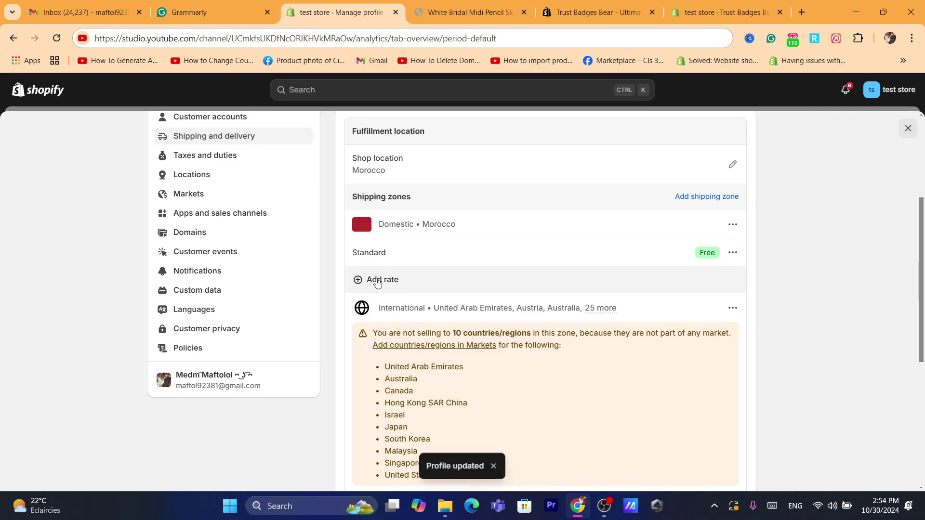
Add a Domestic rate named 'standerd' priced 0.00 and save the profile
{"action": "left_click", "coordinate": [377, 281]}
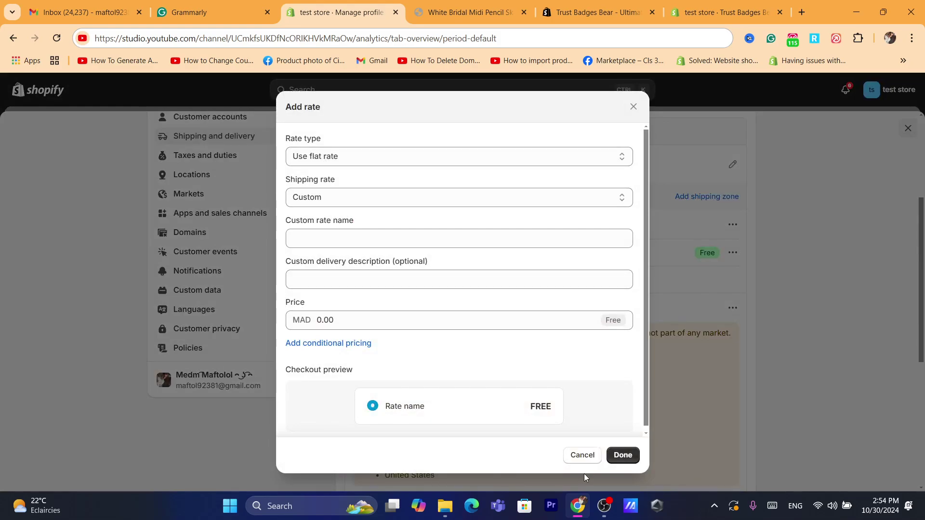
{"action": "left_click", "coordinate": [582, 455]}
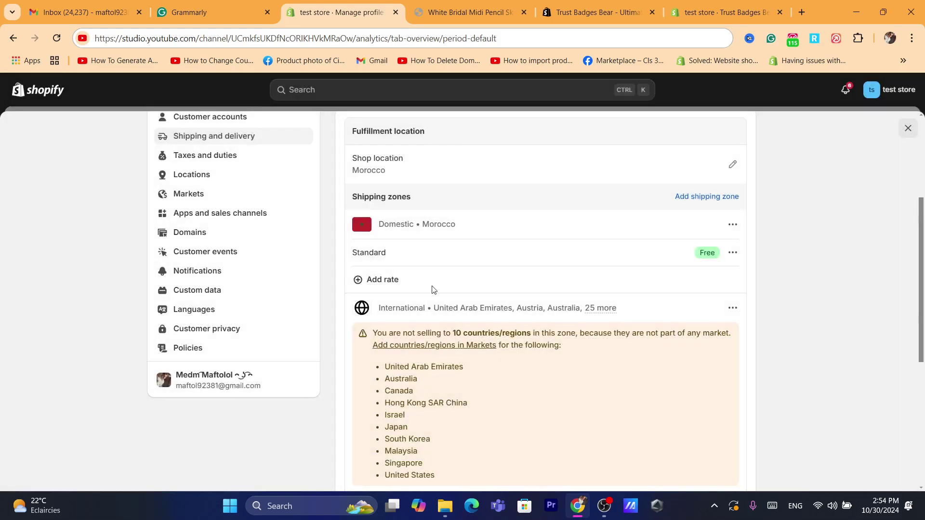
{"action": "left_click", "coordinate": [387, 284]}
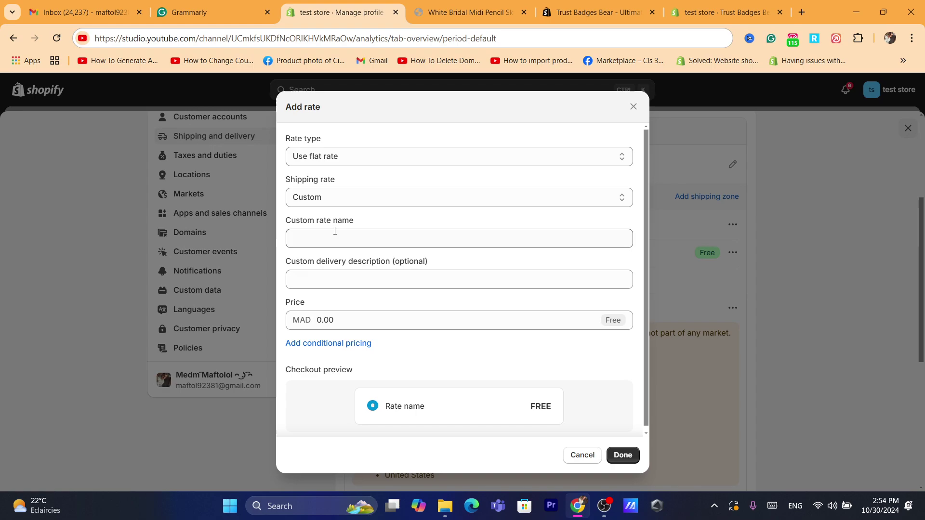
{"action": "left_click", "coordinate": [346, 319]}
{"action": "type", "text": "0.00"}
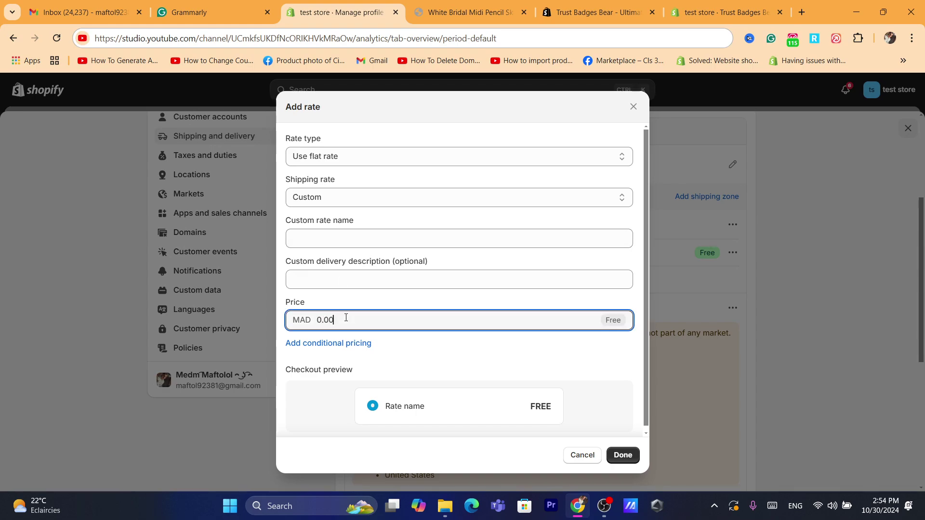
{"action": "left_click", "coordinate": [316, 232]}
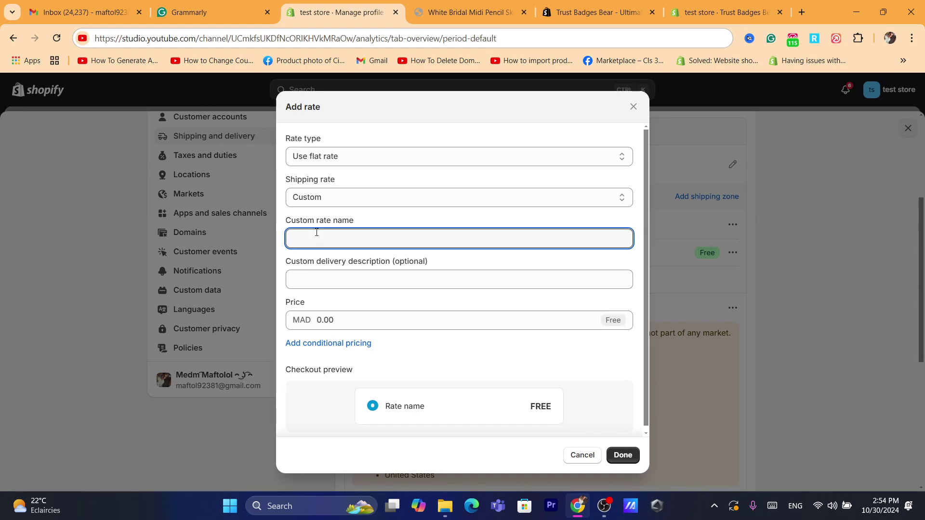
{"action": "type", "text": "sta"}
{"action": "type", "text": "nderd"}
{"action": "left_click", "coordinate": [624, 455]}
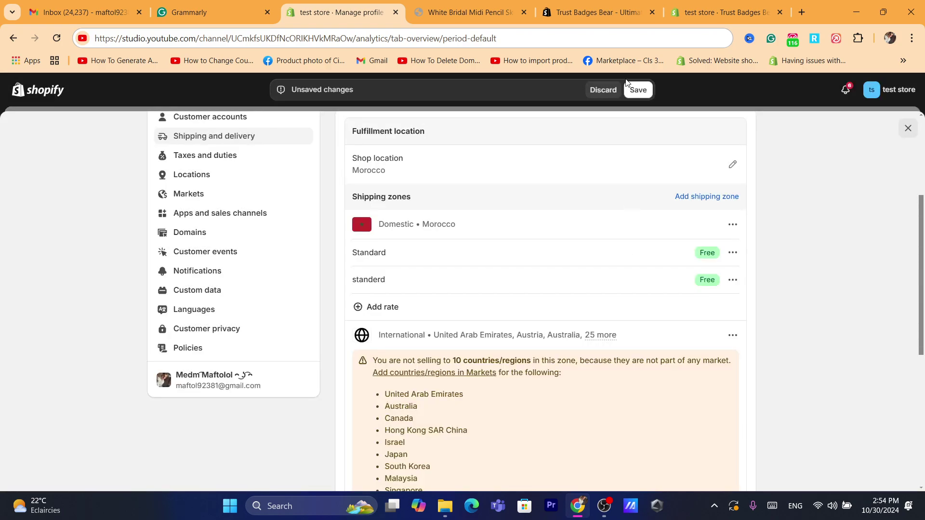
{"action": "left_click", "coordinate": [635, 90]}
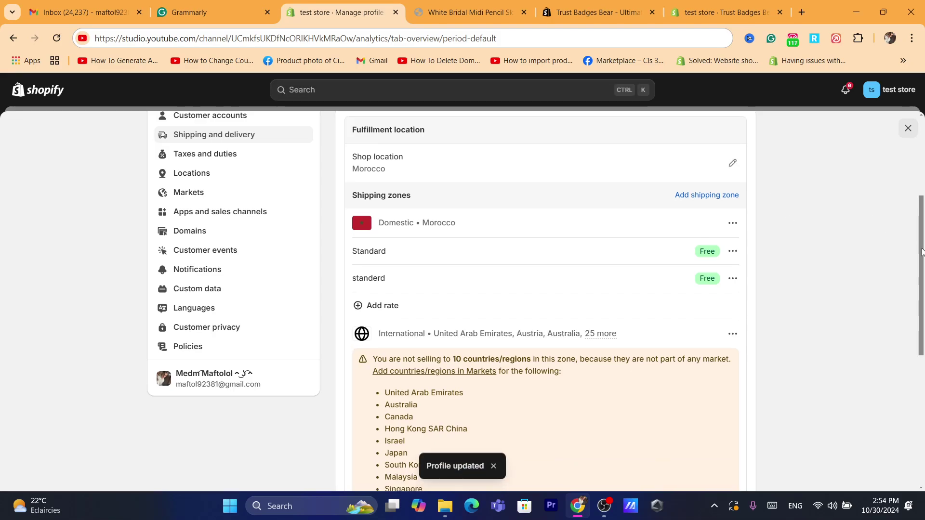
{"action": "mouse_move", "coordinate": [919, 238]}
{"action": "left_mouse_down"}
{"action": "mouse_move", "coordinate": [923, 371]}
{"action": "mouse_move", "coordinate": [918, 295]}
{"action": "left_mouse_up"}
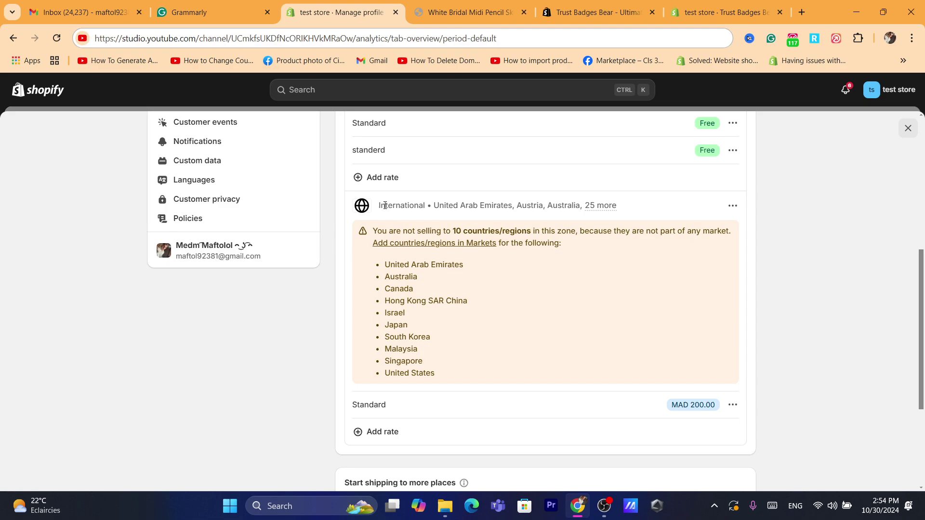
{"action": "left_click_drag", "start_coordinate": [385, 206], "coordinate": [566, 202]}
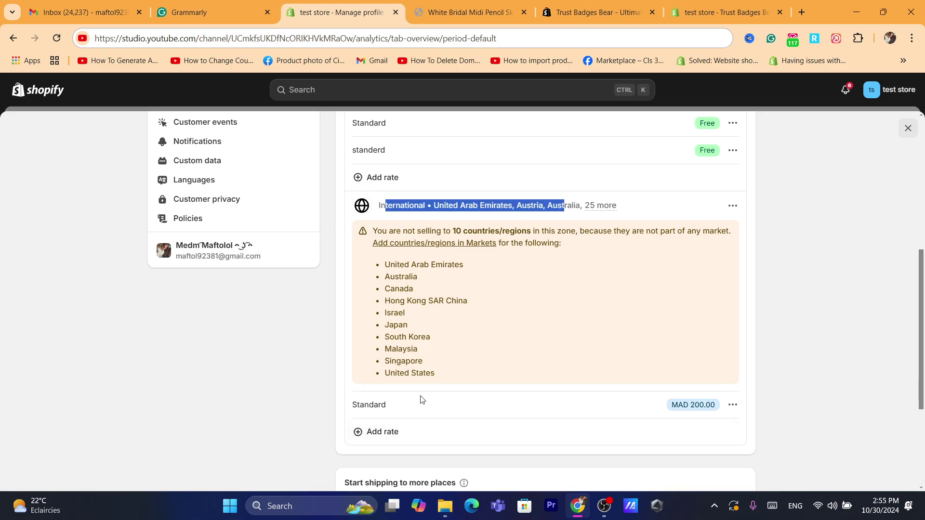
{"action": "left_click_drag", "start_coordinate": [717, 406], "coordinate": [675, 410]}
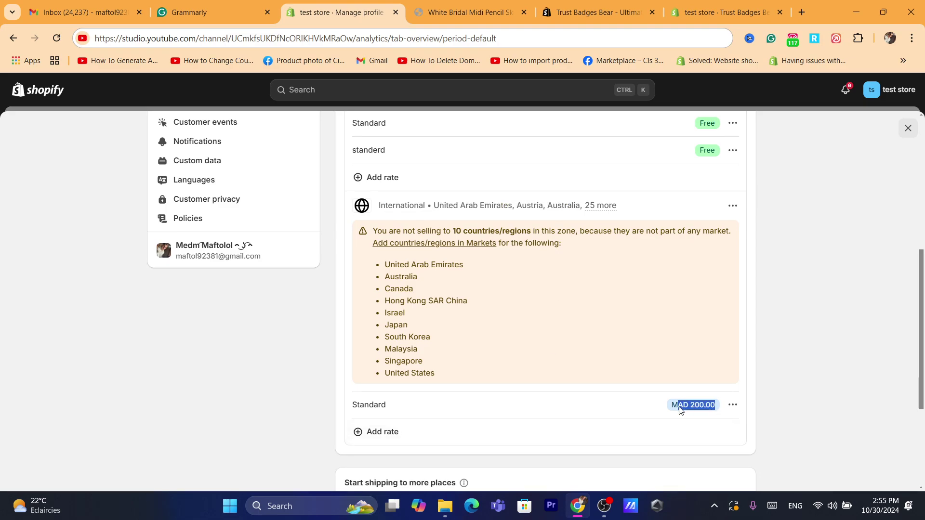
{"action": "left_click", "coordinate": [313, 370]}
Change the International Standard rate from MAD 200.00 to 0.00 and save
{"action": "left_click", "coordinate": [735, 409]}
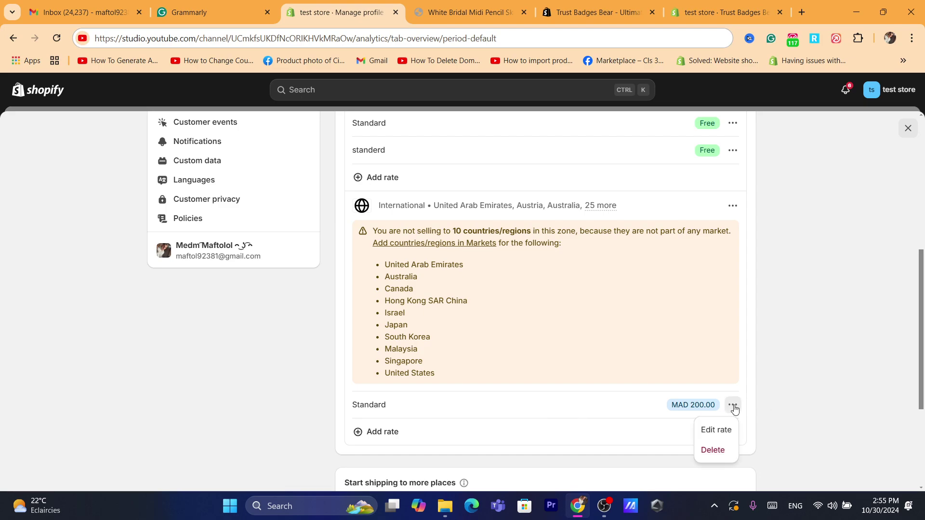
{"action": "left_click", "coordinate": [716, 431]}
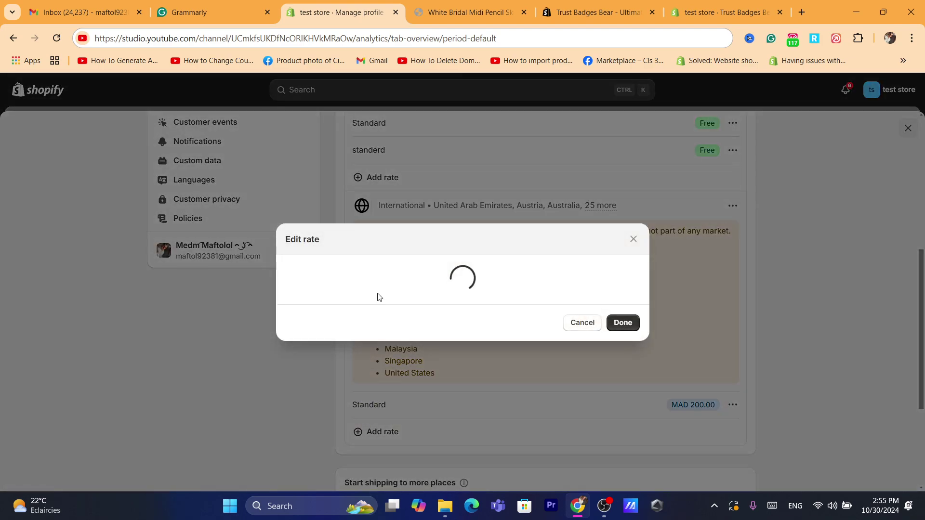
{"action": "left_click", "coordinate": [334, 298]}
{"action": "key", "text": "BackSpace"}
{"action": "key", "text": "BackSpace"}
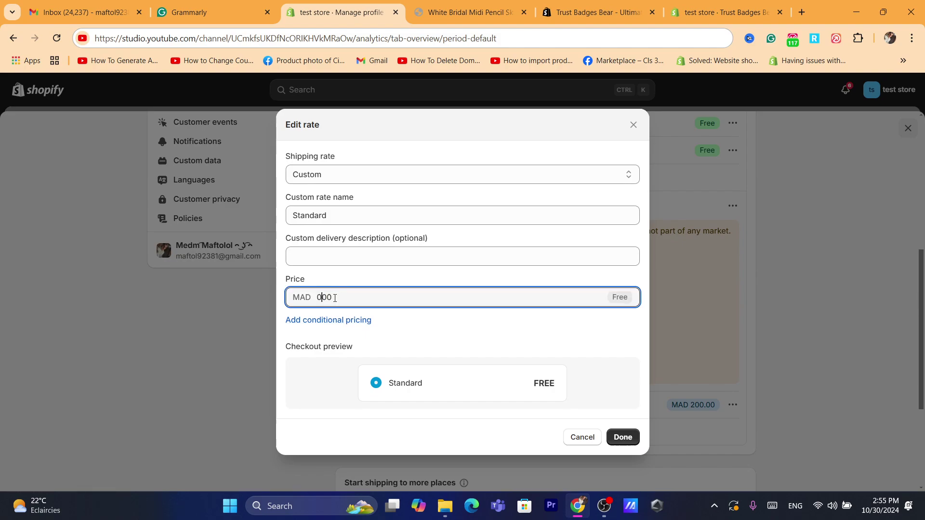
{"action": "key", "text": "ctrl+a"}
{"action": "type", "text": "0."}
{"action": "type", "text": "0"}
{"action": "type", "text": "0"}
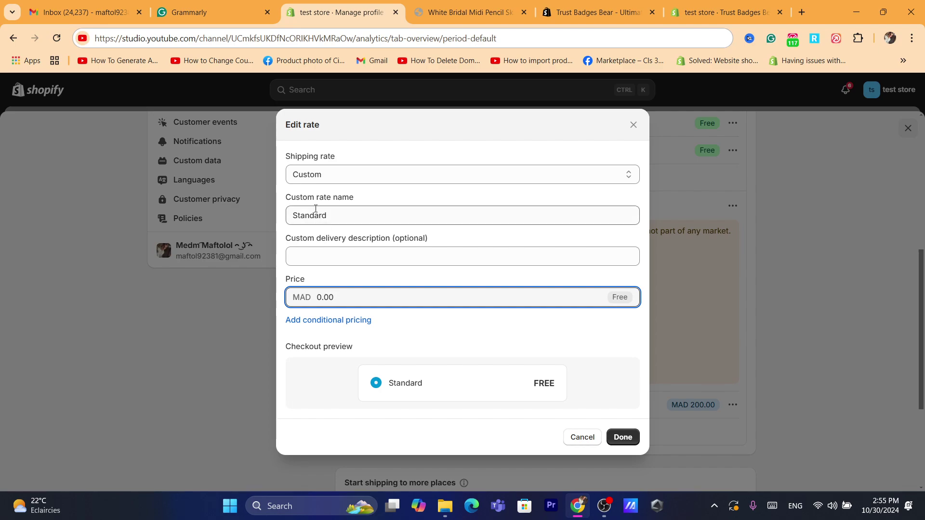
{"action": "left_click", "coordinate": [623, 437]}
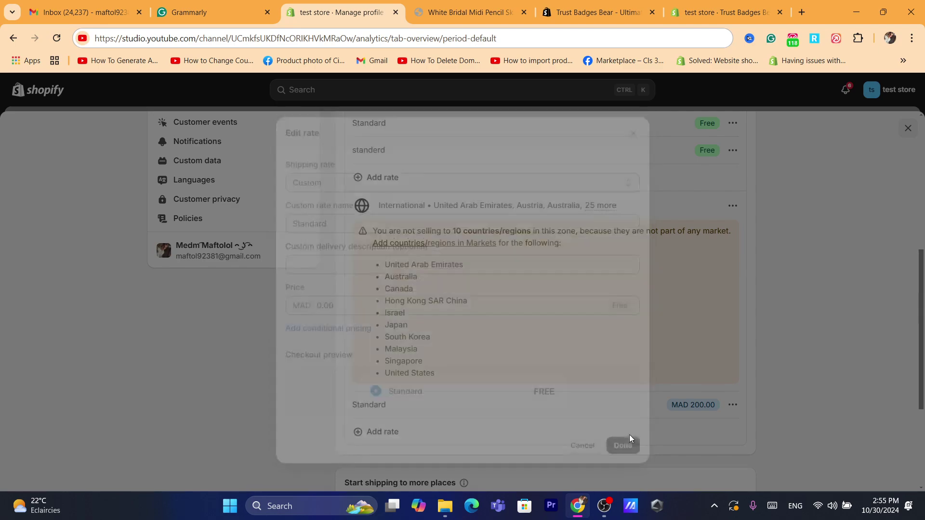
{"action": "left_click", "coordinate": [638, 90]}
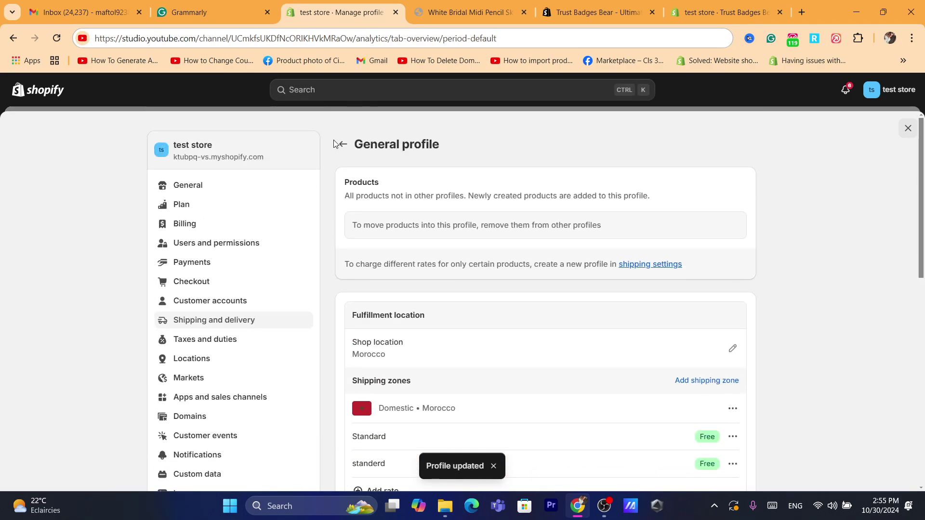
Create a new profile holding the Automatic Watches product with all 3 variants
{"action": "left_click", "coordinate": [340, 144]}
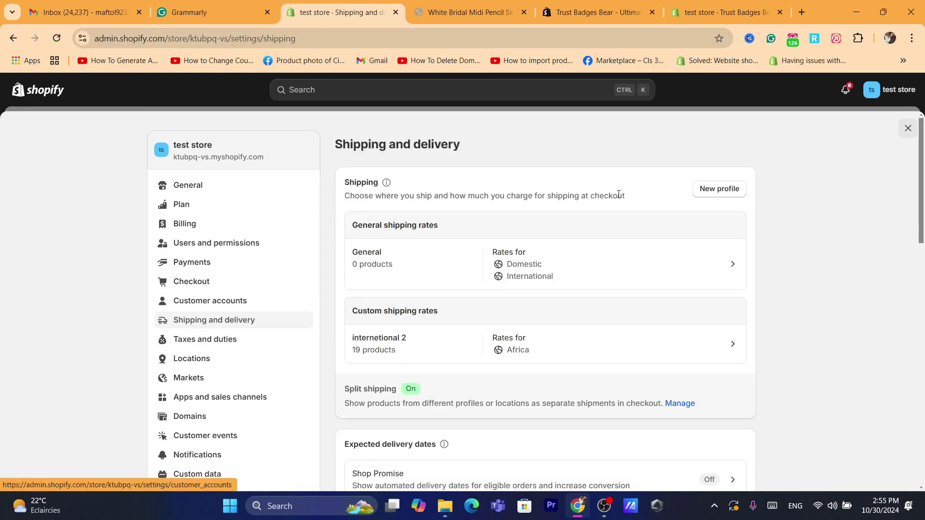
{"action": "triple_click", "coordinate": [462, 196]}
{"action": "left_click", "coordinate": [565, 197]}
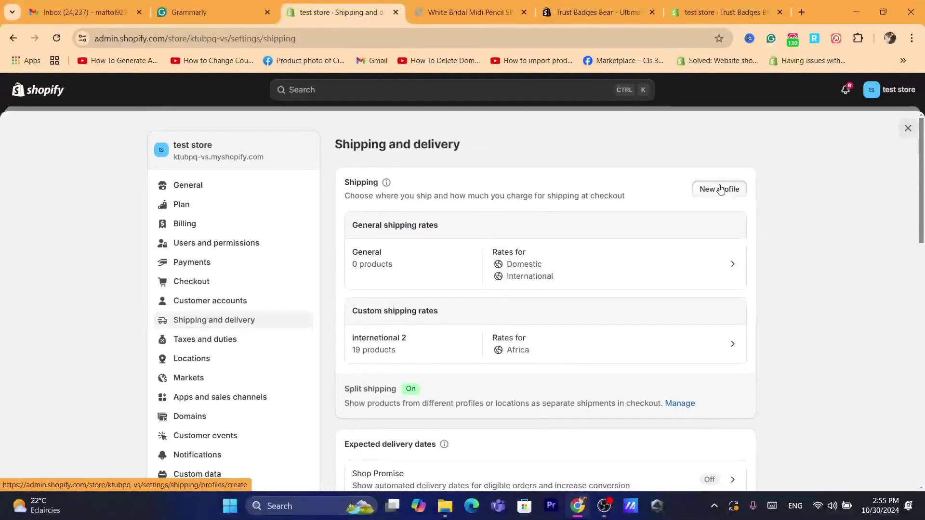
{"action": "left_click", "coordinate": [723, 189]}
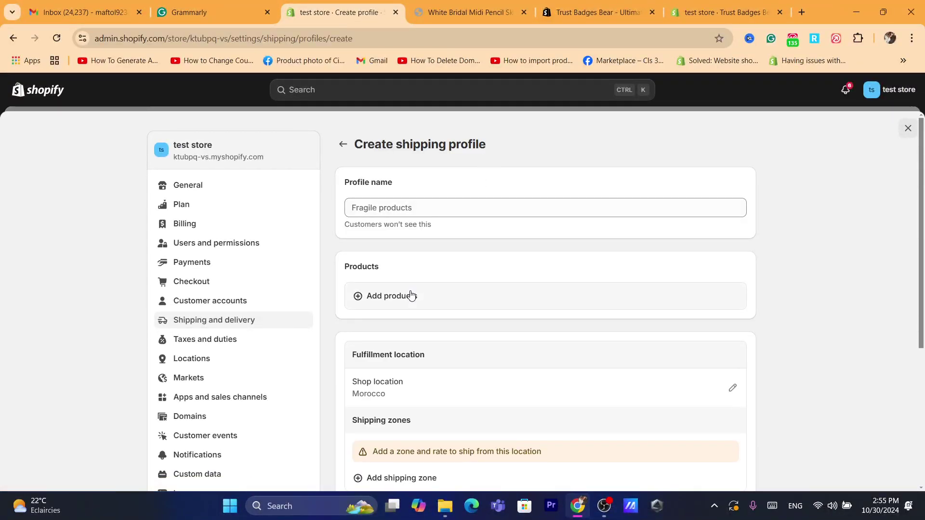
{"action": "left_click", "coordinate": [411, 297]}
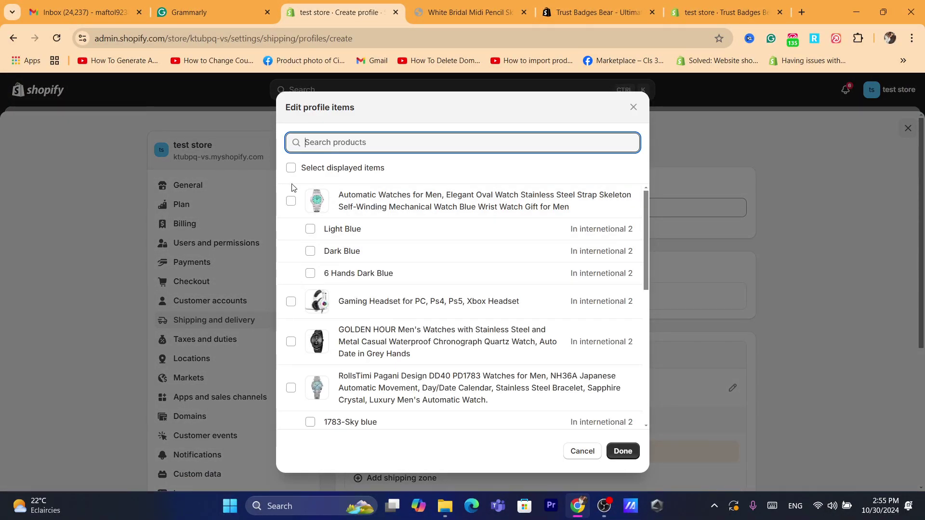
{"action": "left_click", "coordinate": [292, 198]}
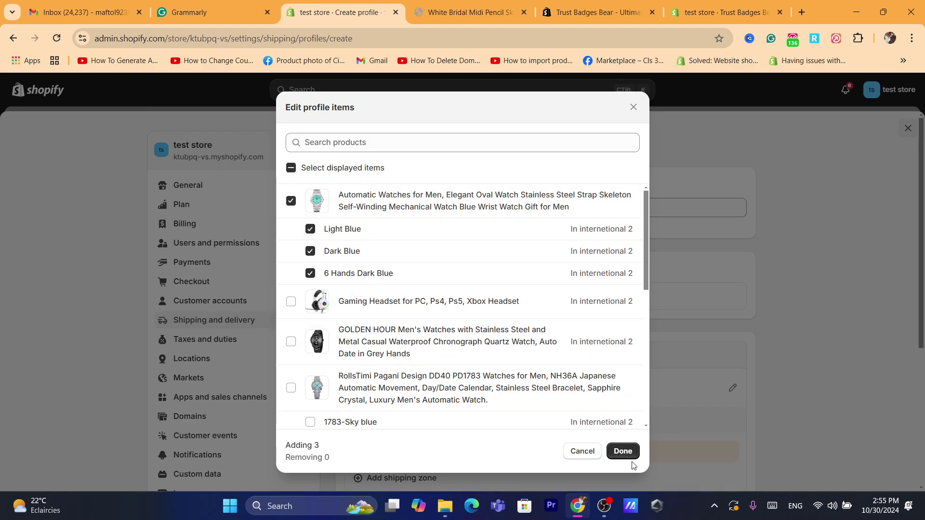
{"action": "left_click", "coordinate": [622, 451]}
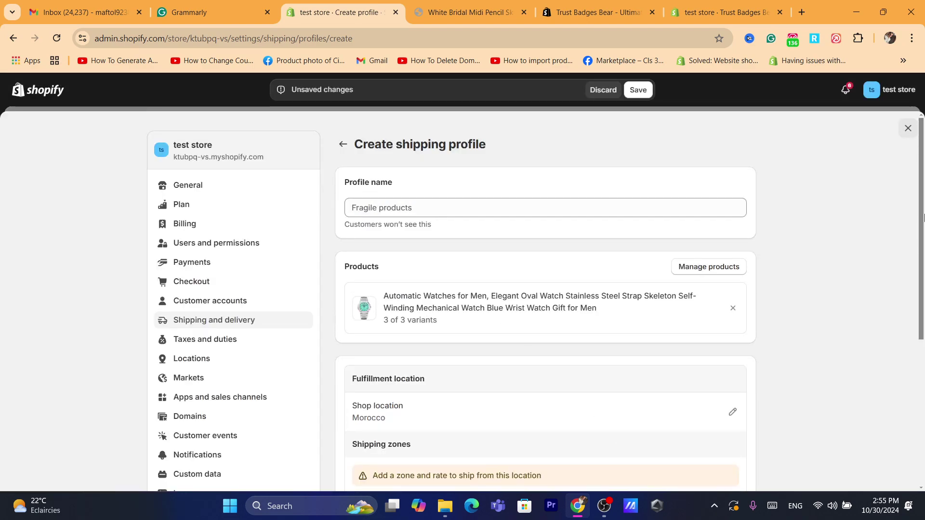
{"action": "scroll", "coordinate": [494, 309], "scroll_direction": "down", "scroll_amount": 2}
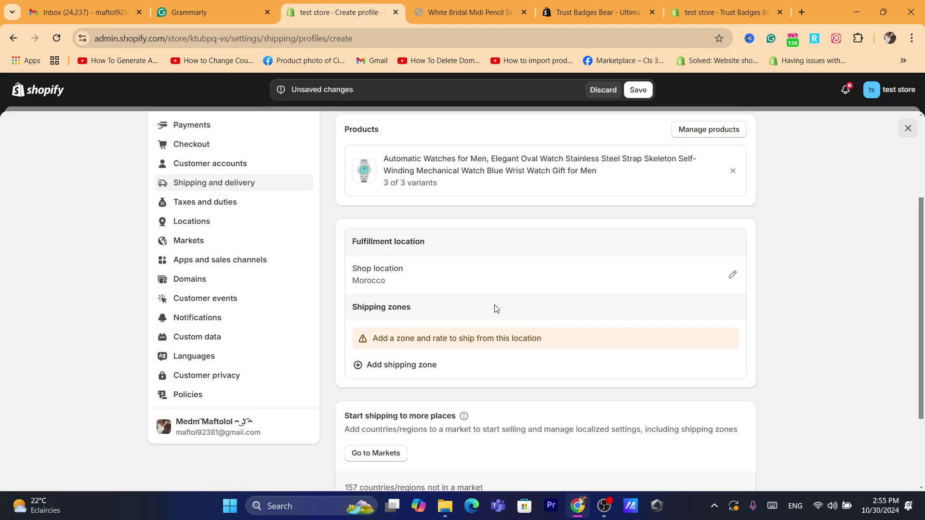
Add an Africa shipping zone covering all African countries to the profile
{"action": "left_click", "coordinate": [390, 365]}
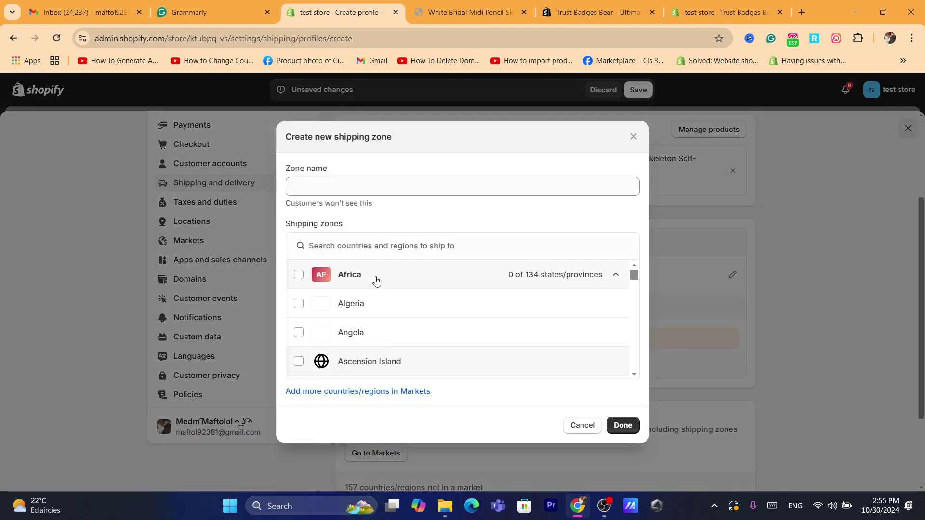
{"action": "left_click", "coordinate": [299, 275]}
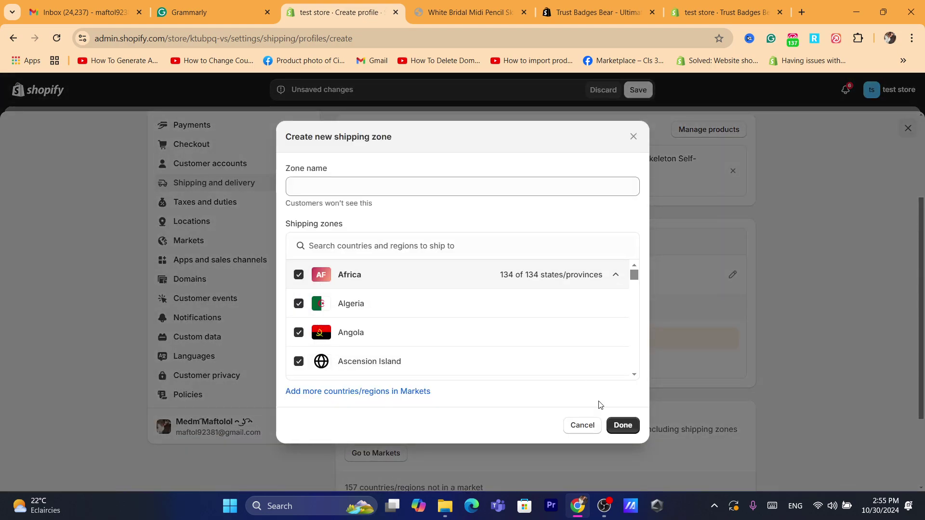
{"action": "left_click", "coordinate": [622, 425]}
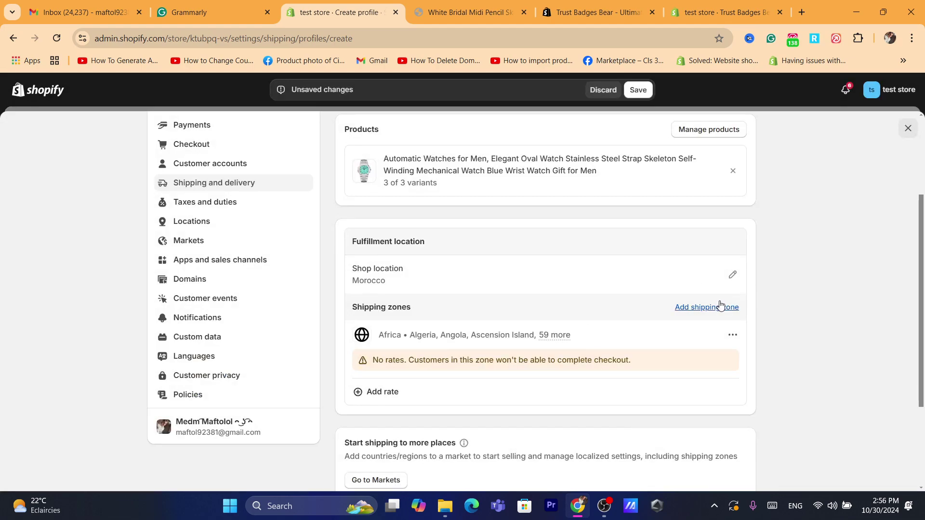
Add a free rate named 'stnaded' at price 0.00 to the Africa zone
{"action": "left_click", "coordinate": [382, 389]}
{"action": "left_click", "coordinate": [315, 240]}
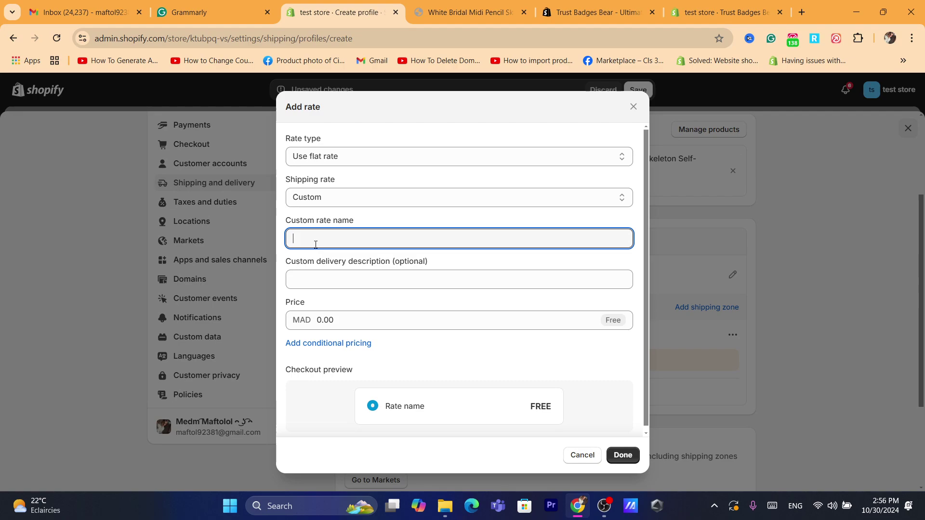
{"action": "type", "text": "stnaded"}
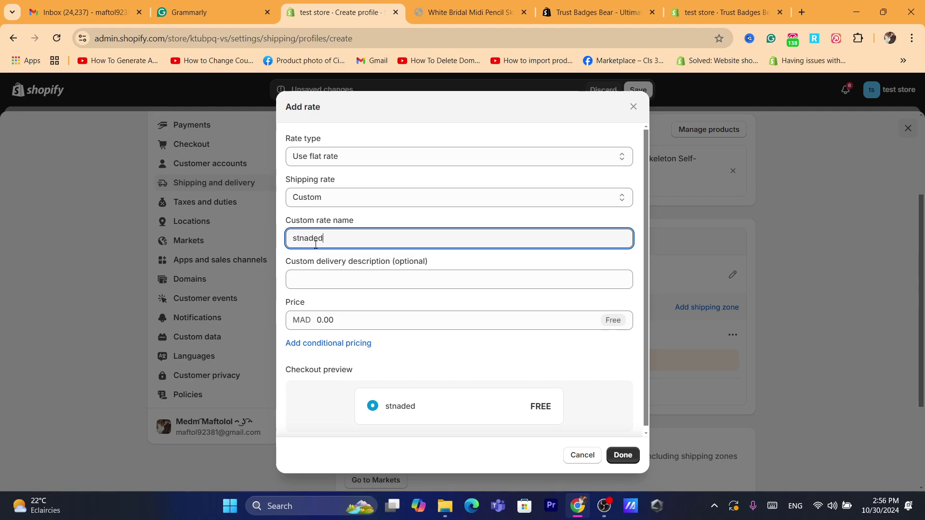
{"action": "left_click", "coordinate": [343, 320]}
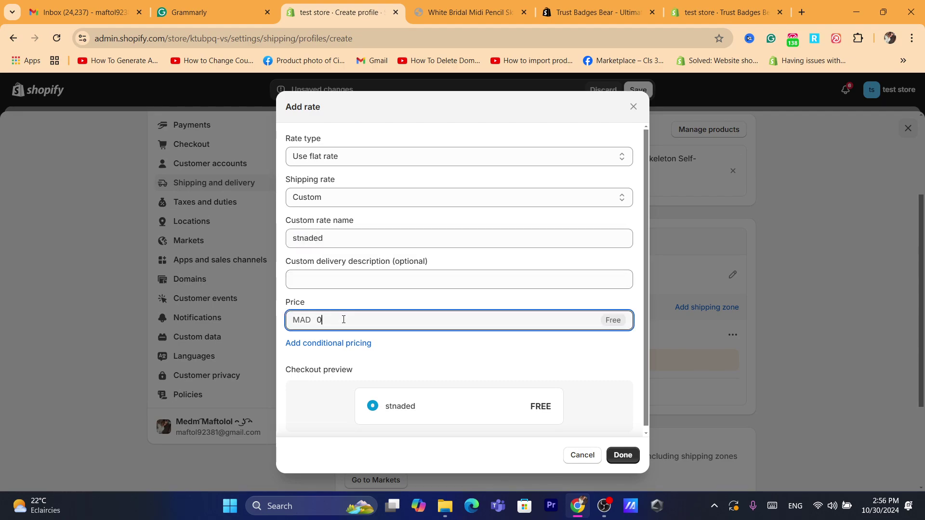
{"action": "left_click", "coordinate": [621, 455]}
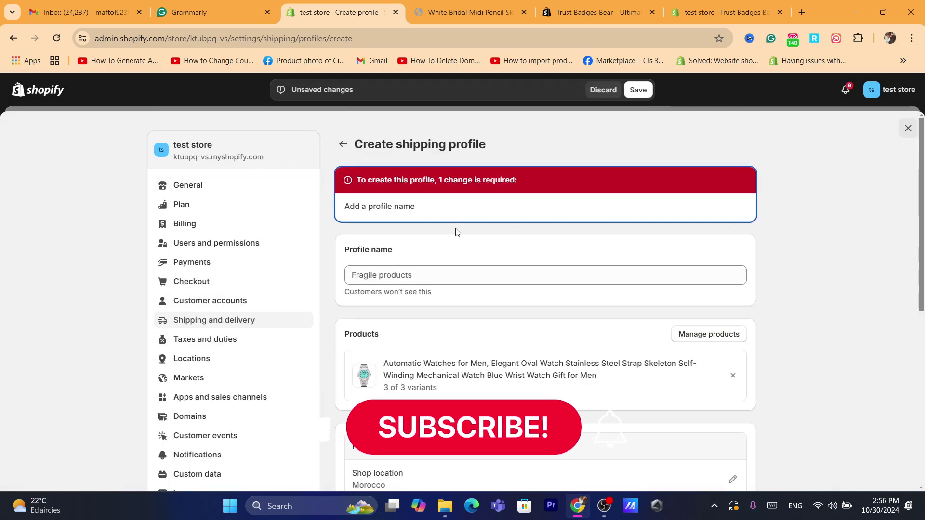
Name the profile 'name' and save to create it
{"action": "left_click", "coordinate": [358, 272]}
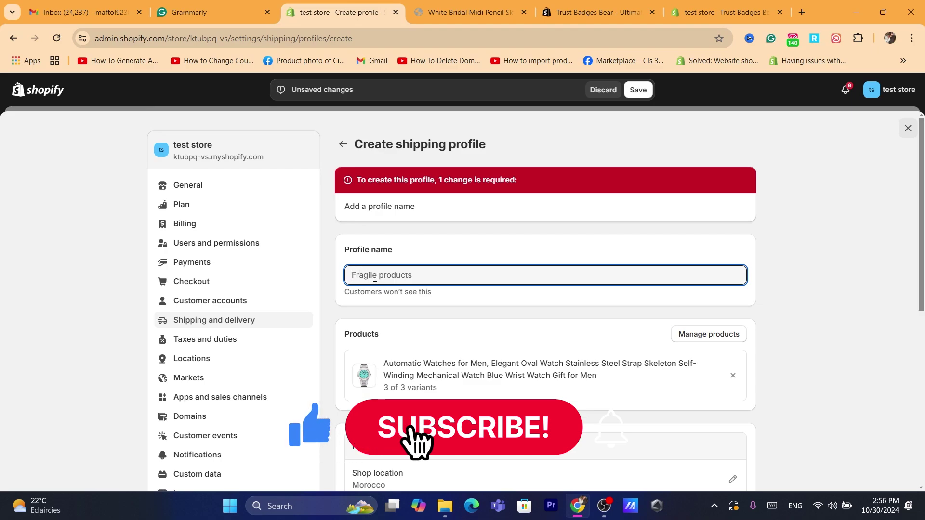
{"action": "type", "text": "name"}
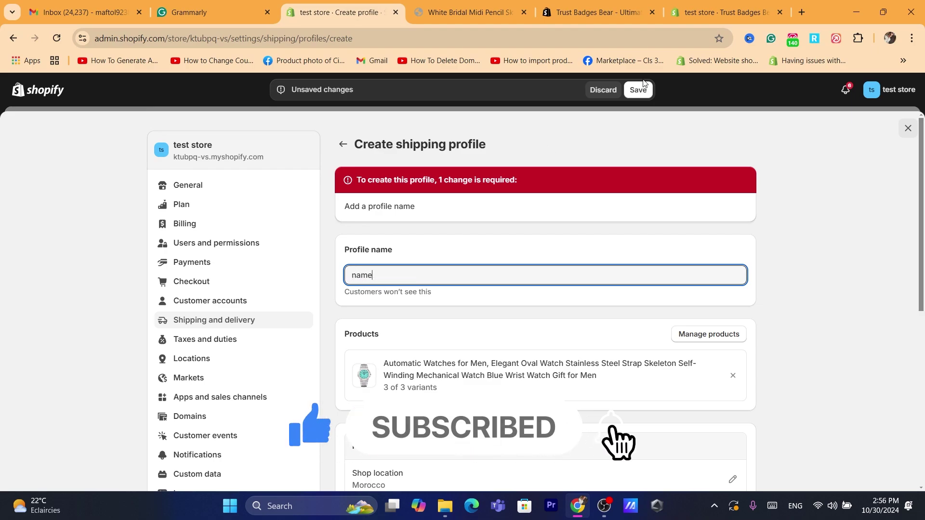
{"action": "left_click", "coordinate": [637, 91]}
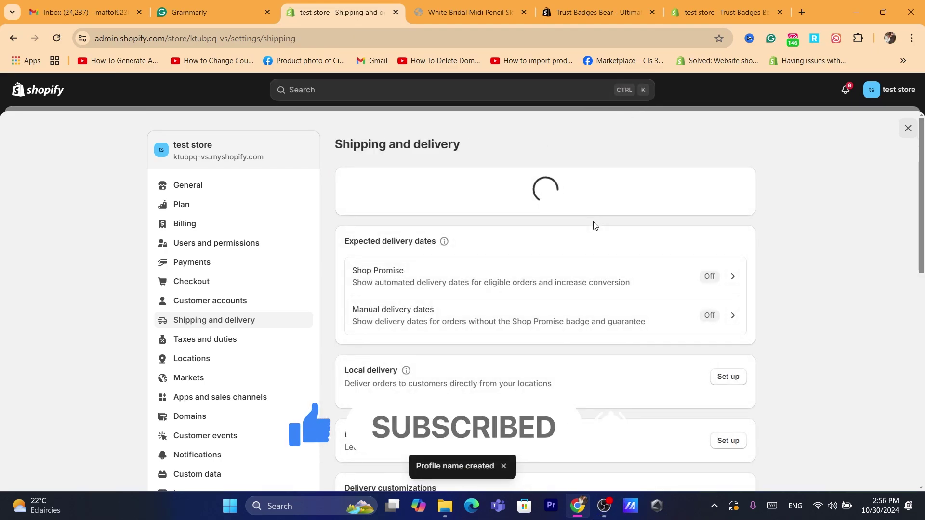